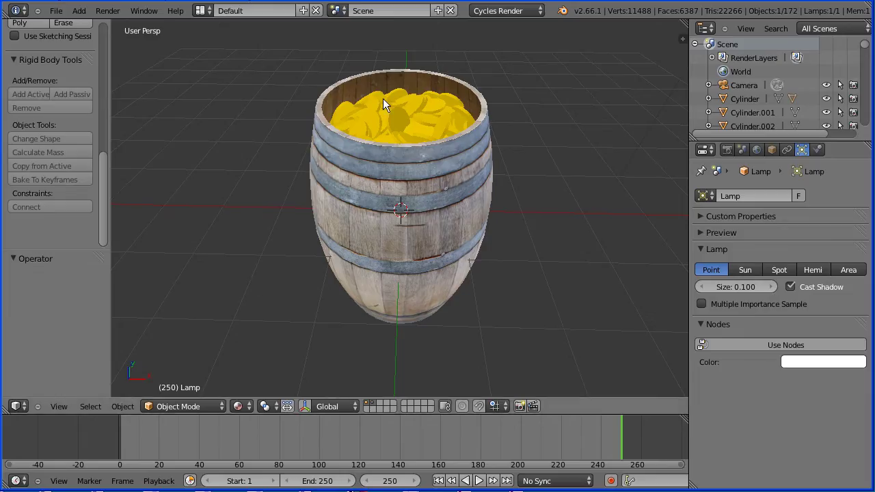
- Reload the default startup scene, and open the recent file barelTut11.blend
click(56, 11)
click(65, 25)
click(73, 31)
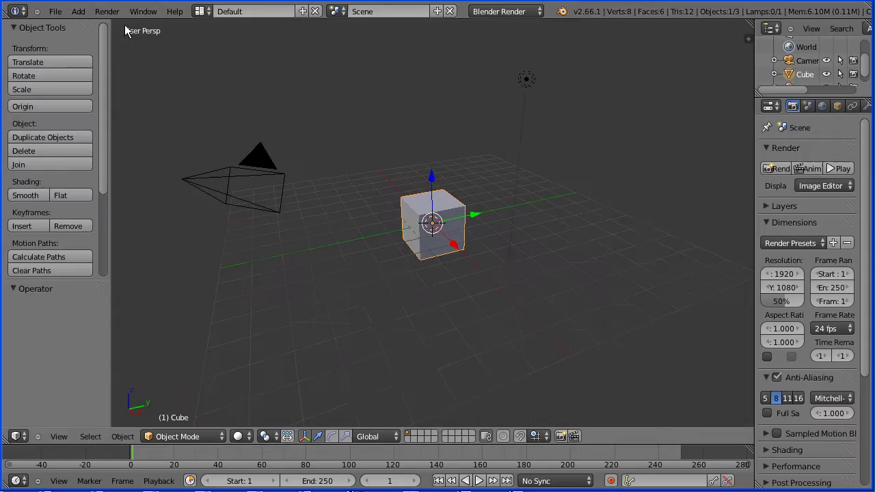
click(56, 10)
mouse_move(93, 52)
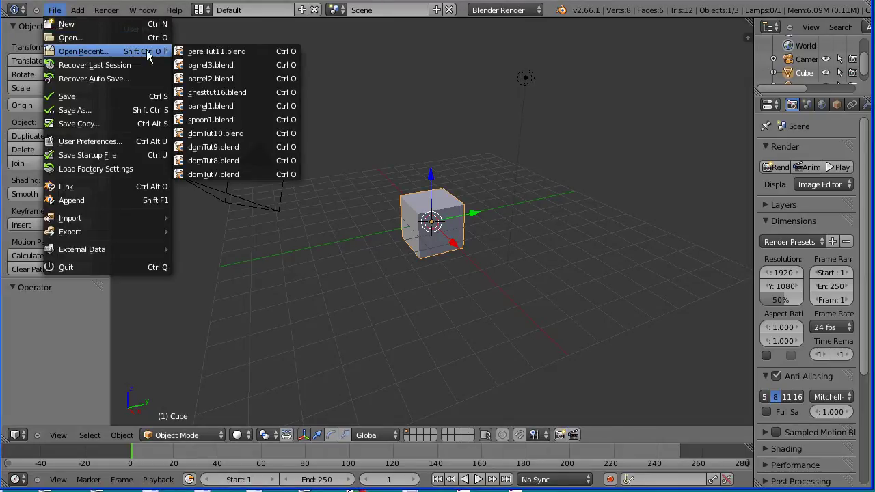
click(263, 52)
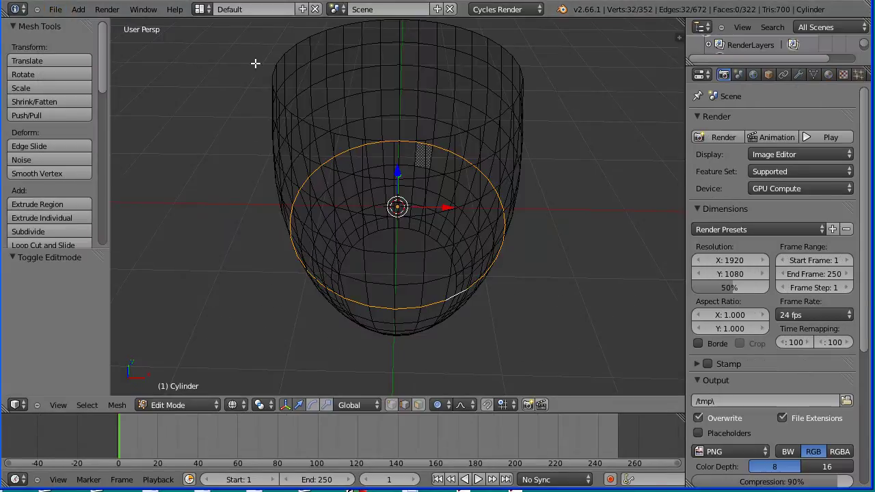
- Show the barrel's textures in the viewport and delete the barrel's top face with the Only Faces option
click(235, 405)
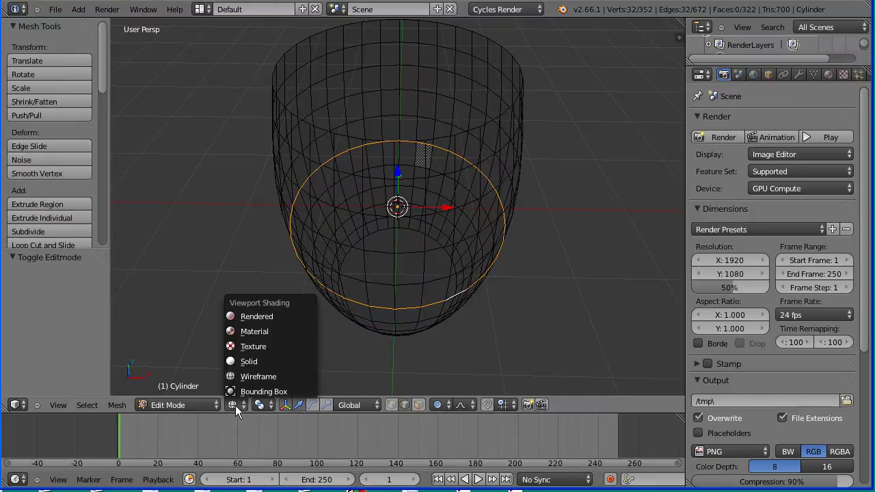
click(297, 338)
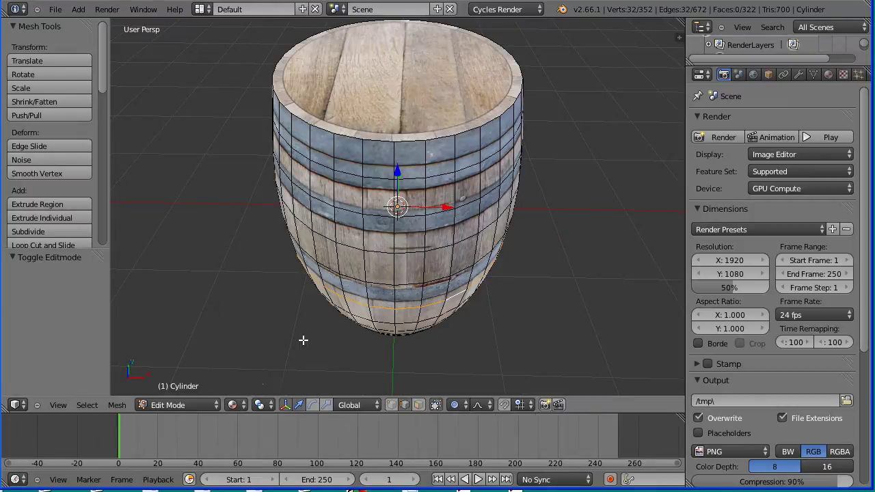
click(418, 405)
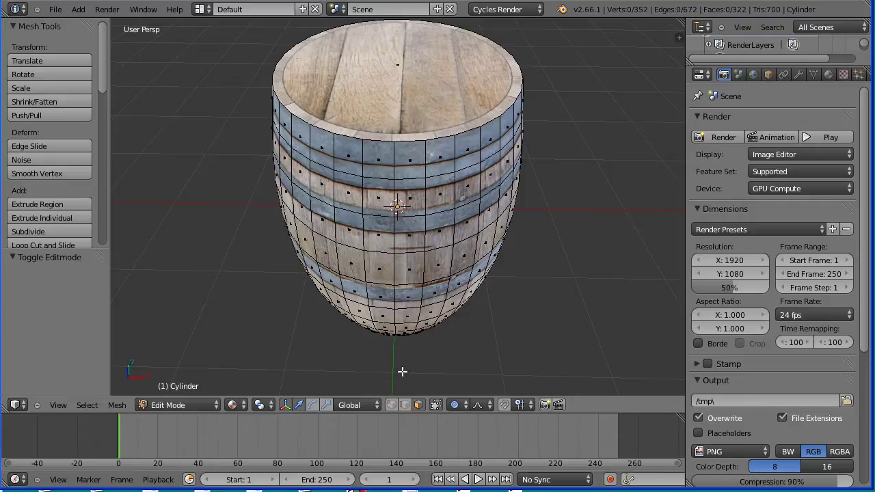
right_click(419, 85)
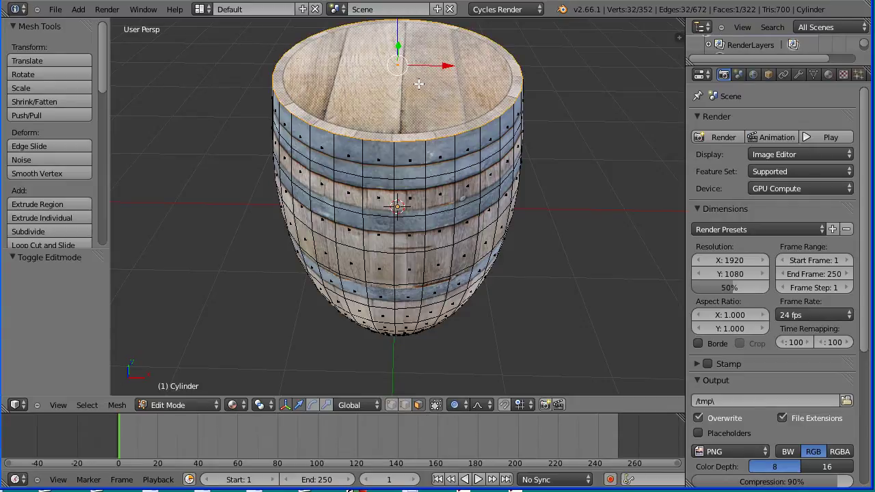
key(x)
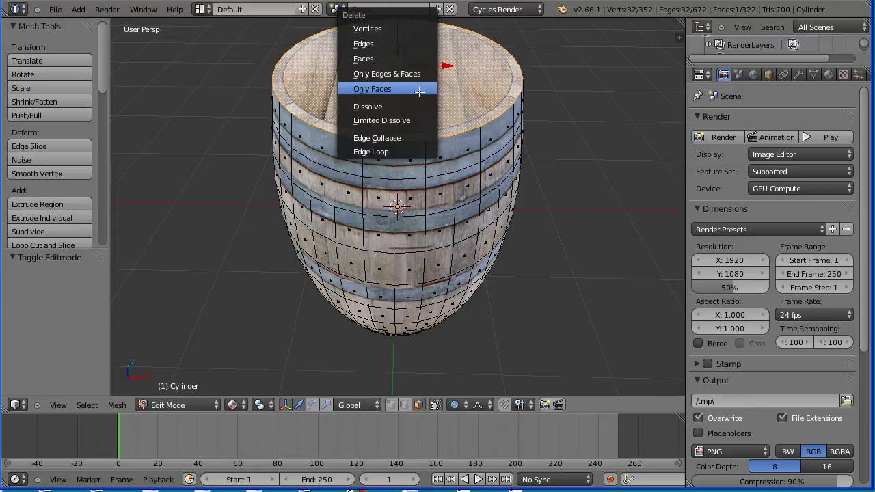
click(419, 90)
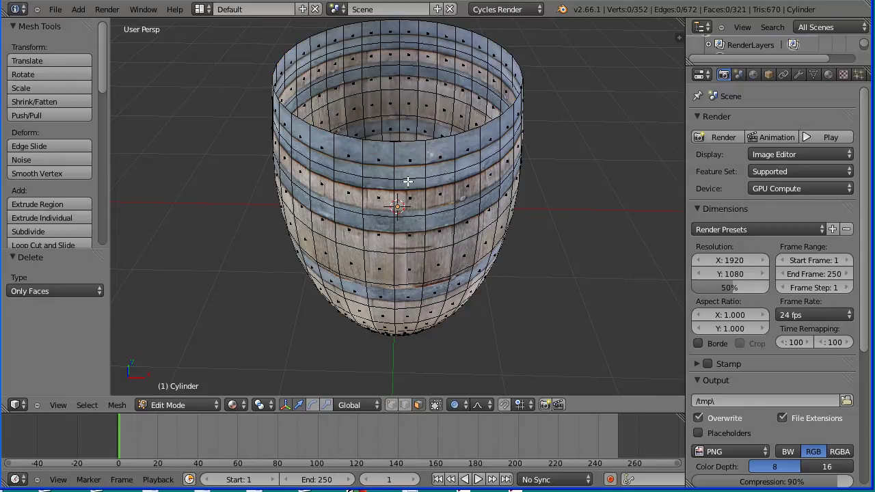
middle_drag(408, 184, 408, 171)
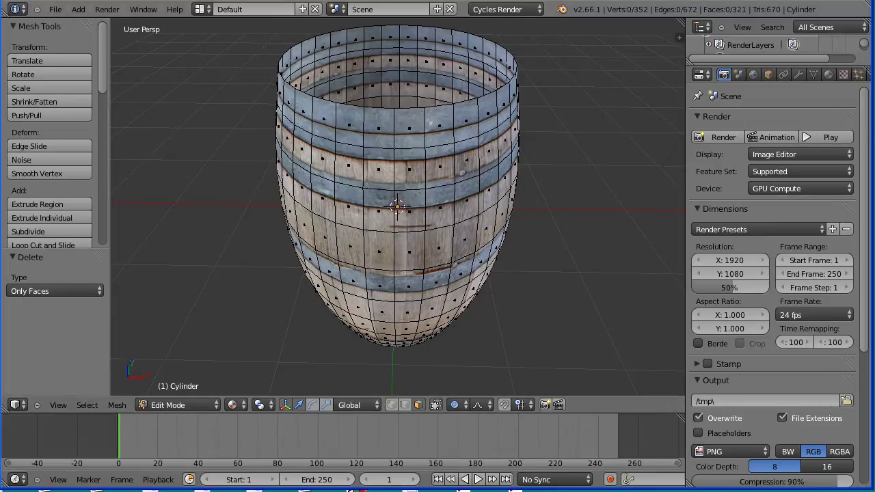
key(Tab)
key(Tab)
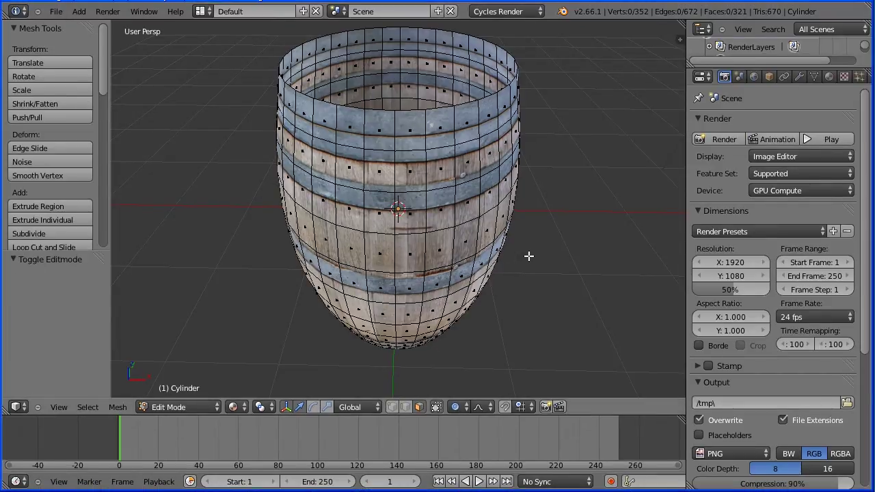
- Select the entire barrel mesh and solidify its faces with a thickness of 0.1
key(a)
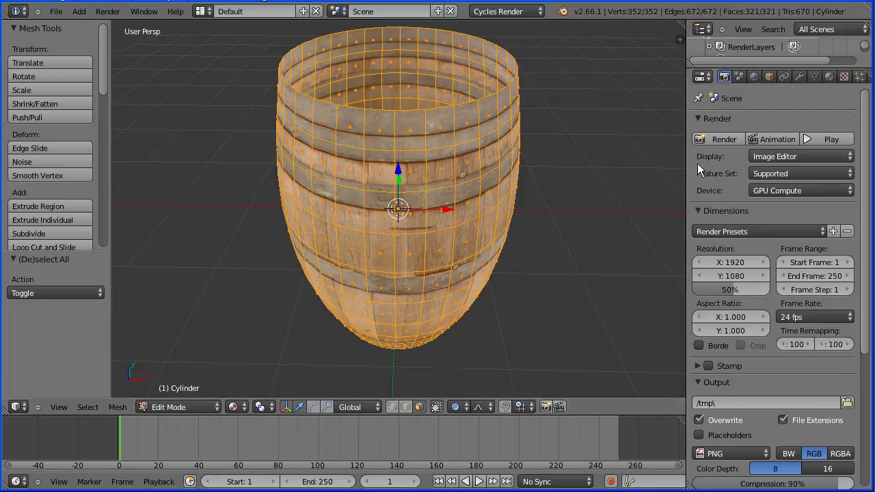
click(799, 76)
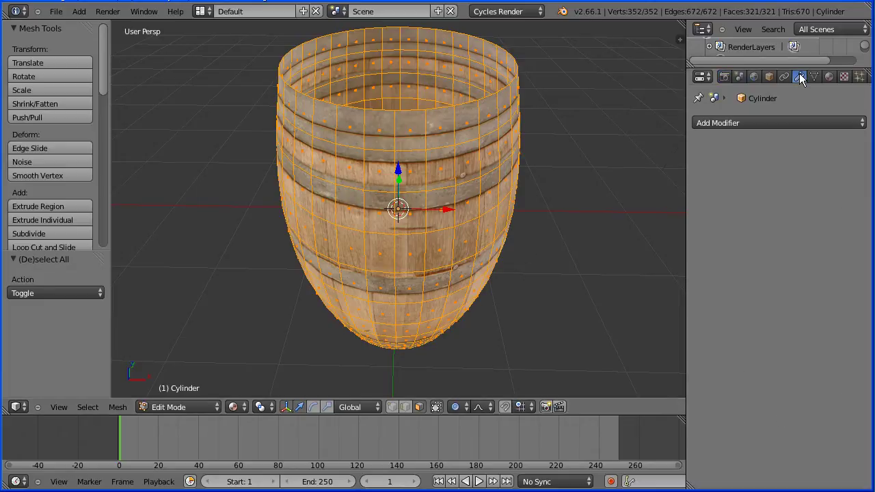
click(768, 123)
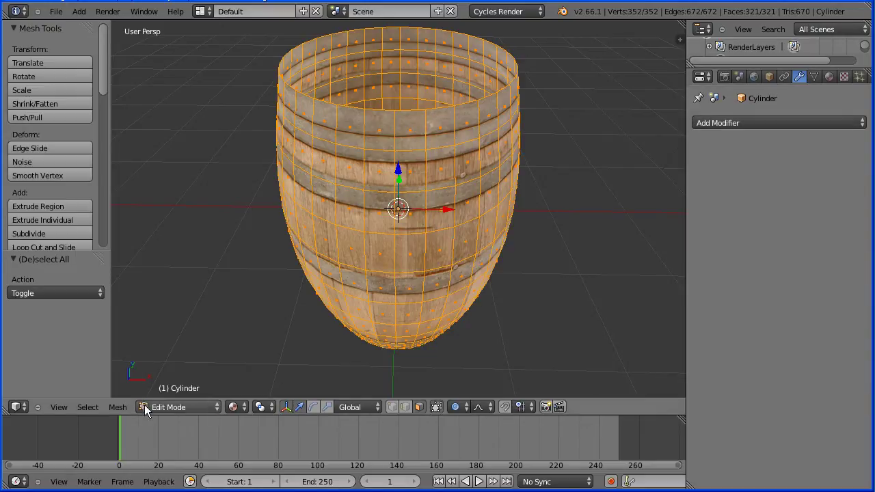
click(123, 408)
mouse_move(147, 185)
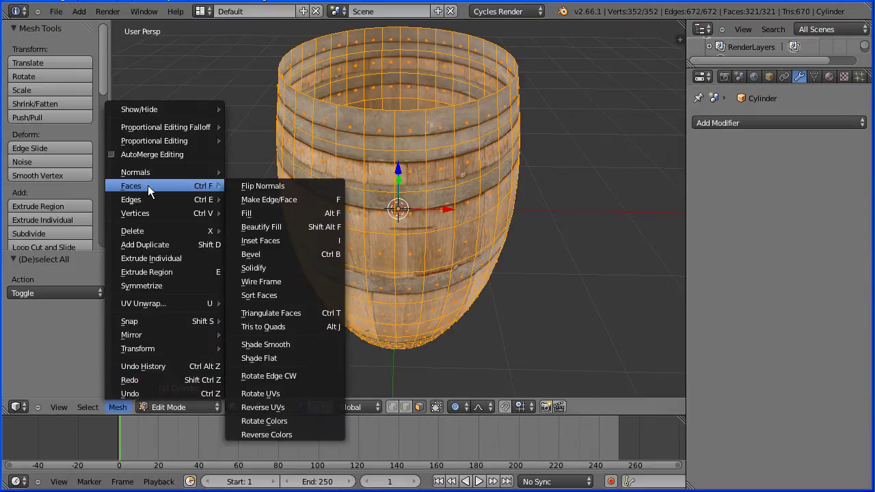
click(315, 268)
click(55, 293)
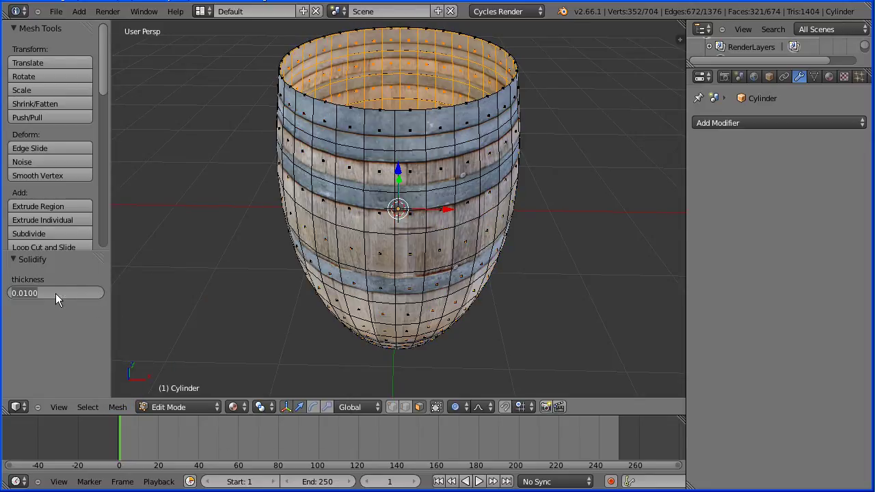
click(23, 293)
key(Return)
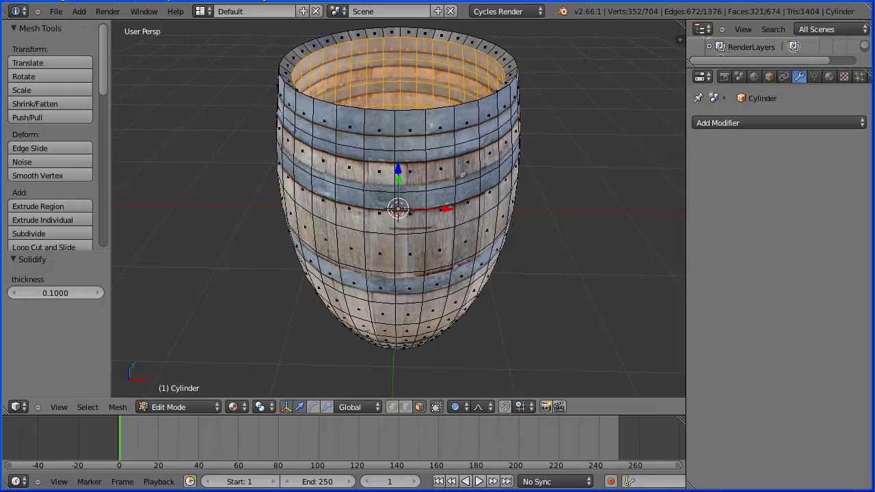
- Set the Solidify thickness of the barrel wall to 0.08
click(58, 291)
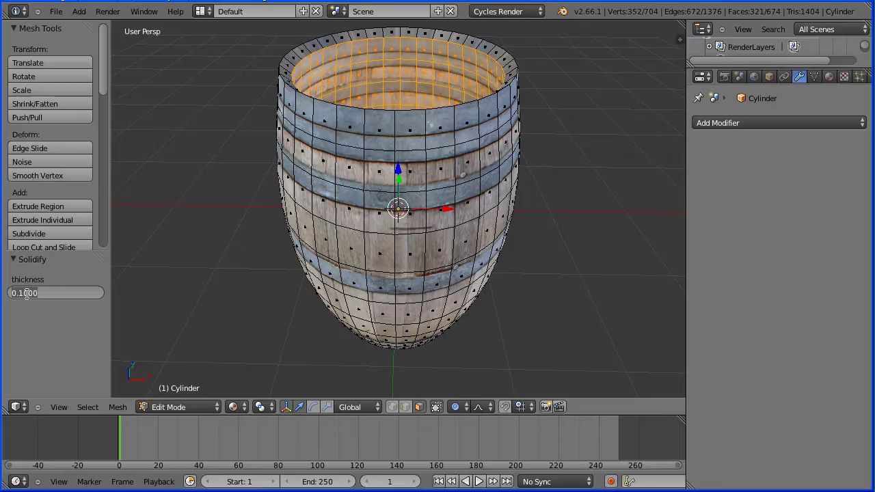
key(ctrl+a)
key(Return)
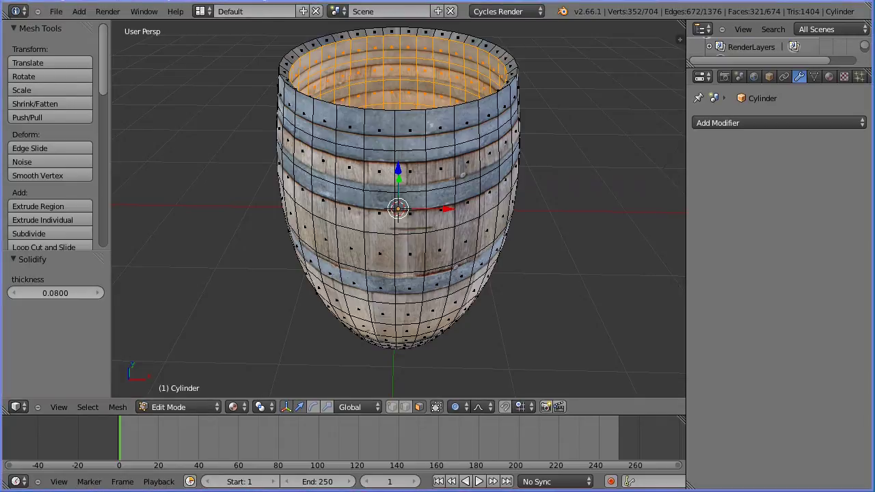
key(Tab)
key(Tab)
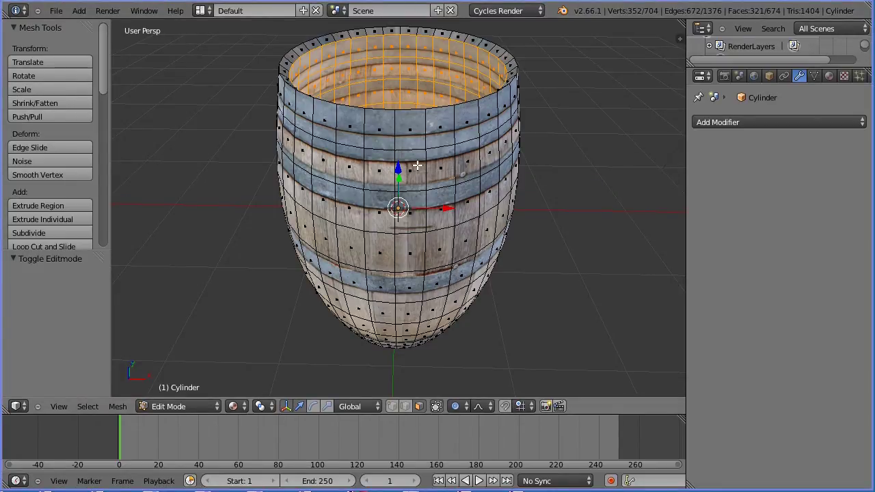
- Switch the mesh to edge selection and disable proportional editing
click(405, 406)
click(456, 406)
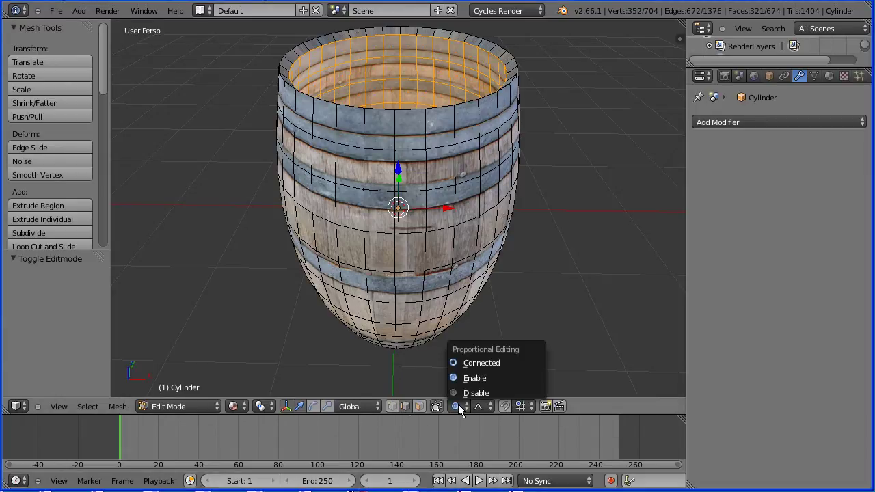
click(514, 393)
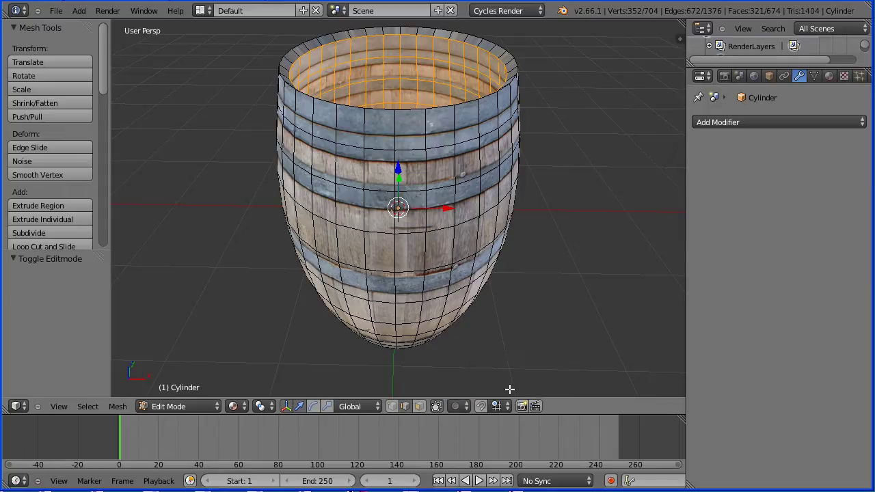
- Select the inner edge loop of the barrel's top rim and raise it 0.05 along the global Z axis
alt+right_click(390, 33)
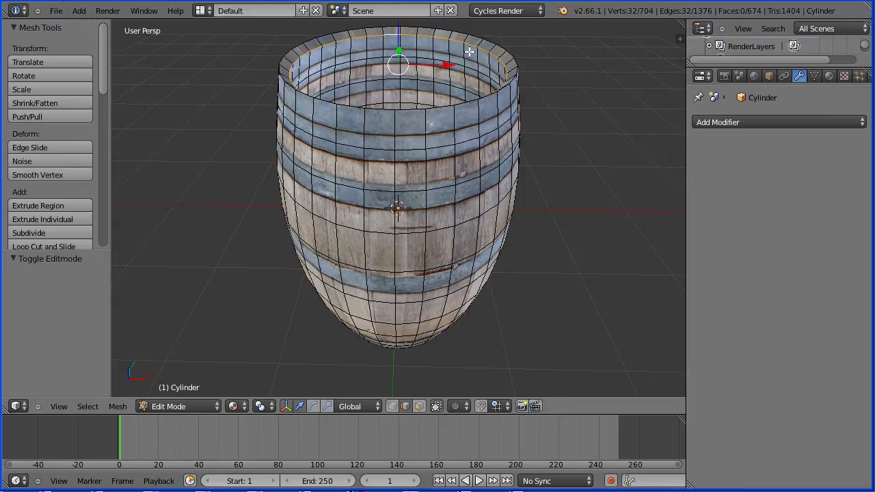
key(KP_8)
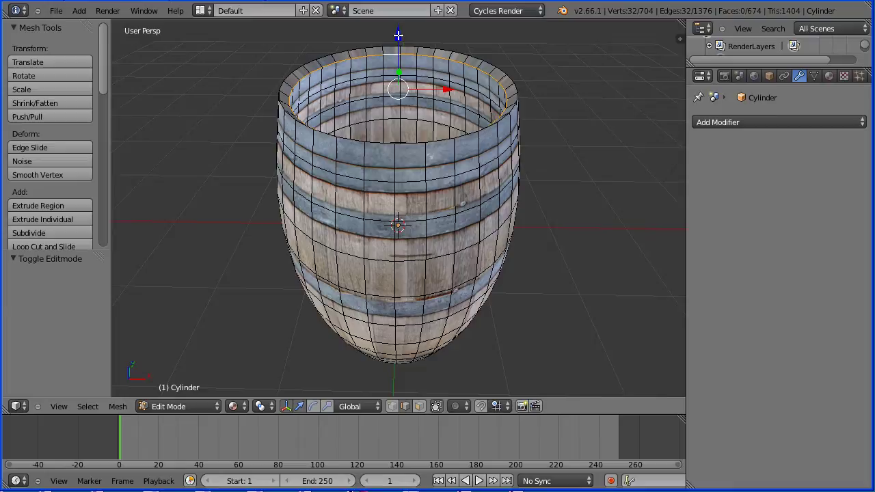
mouse_move(398, 35)
mouse_down()
mouse_move(400, 47)
mouse_move(399, 19)
mouse_move(400, 30)
mouse_up()
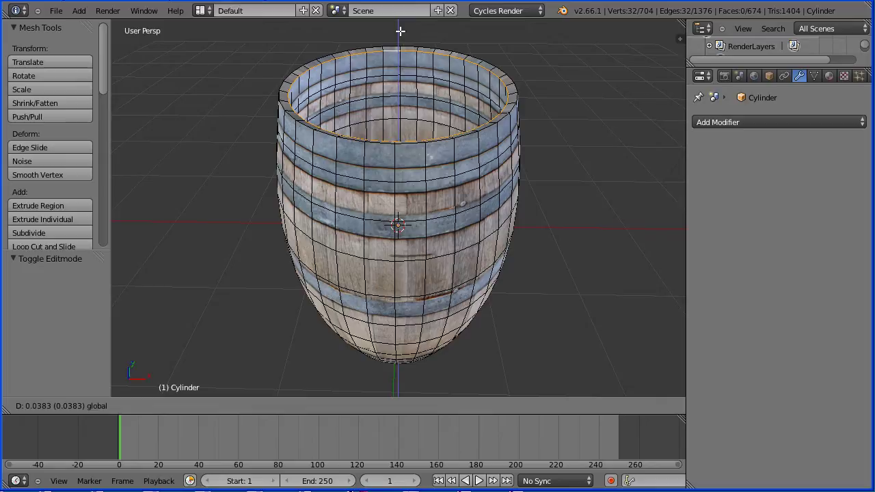
text(0.05)
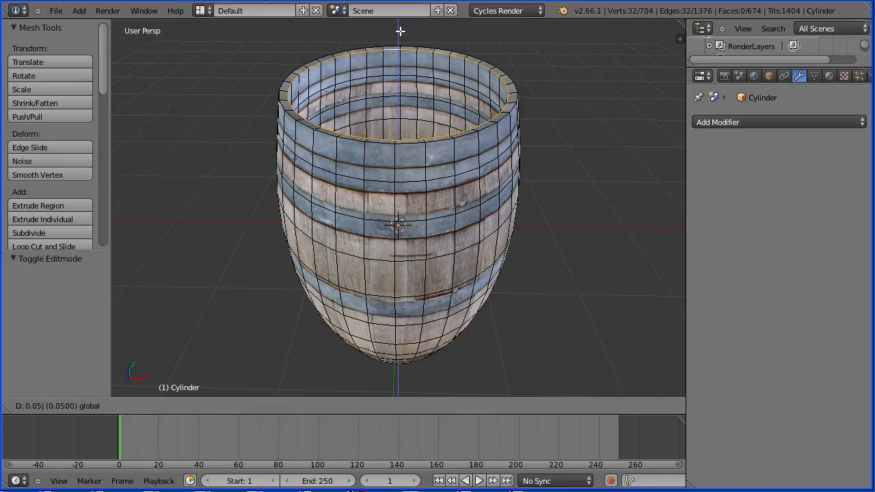
key(Return)
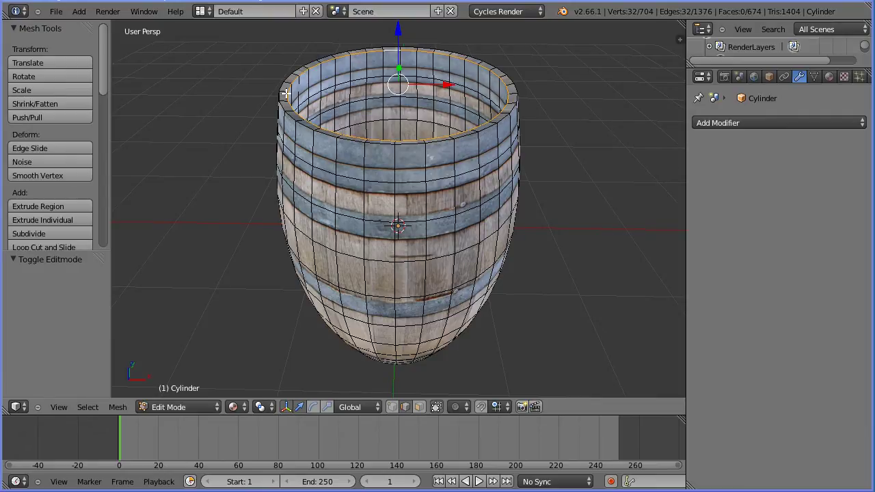
- Switch to face selection and select the ring of faces around the barrel's top rim
click(422, 408)
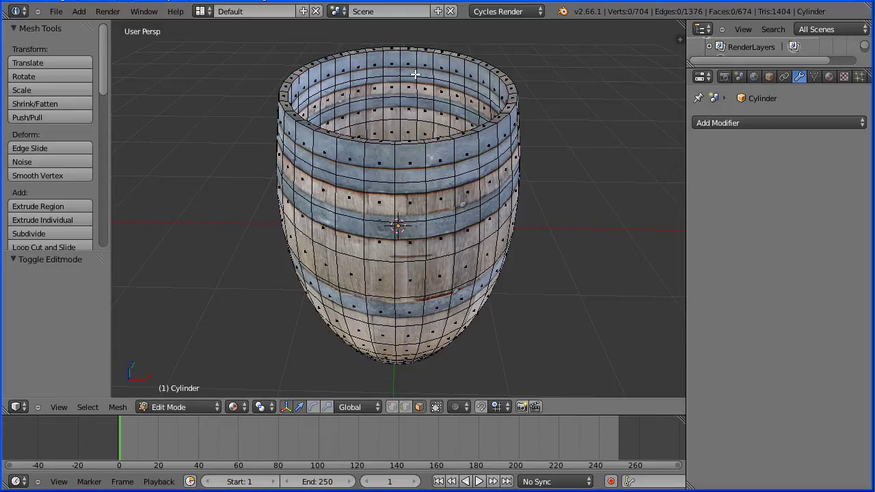
middle_drag(401, 34, 392, 82)
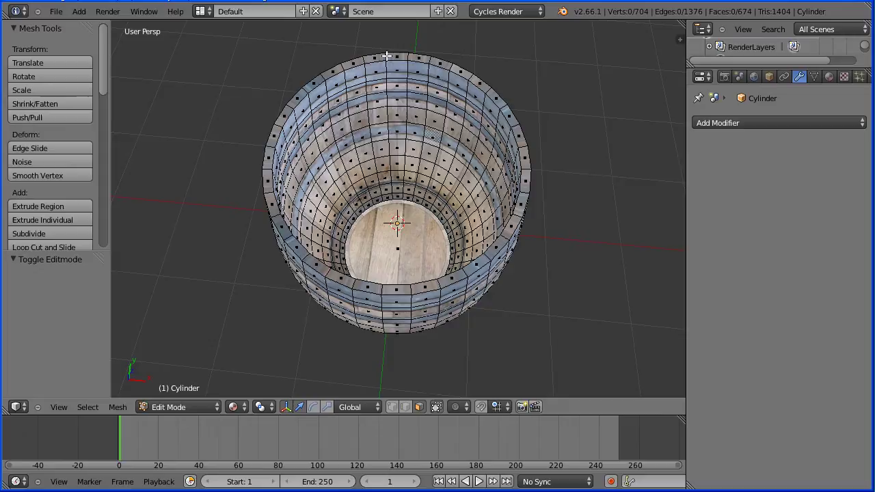
alt+right_click(386, 55)
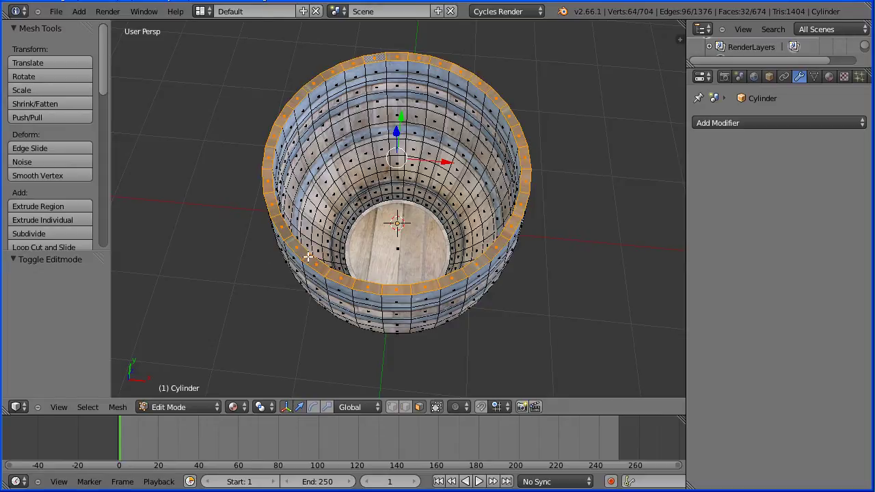
- Change the 3D view to an orthographic projection looking at the barrel from the top
click(60, 407)
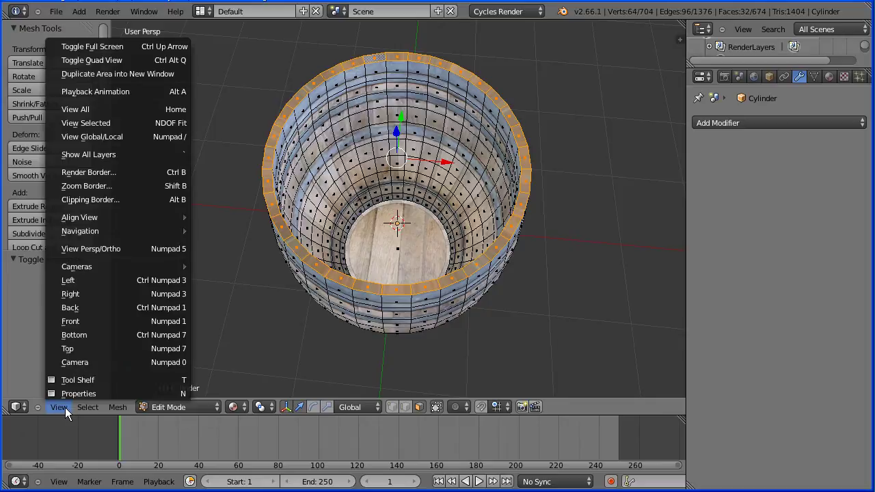
click(154, 249)
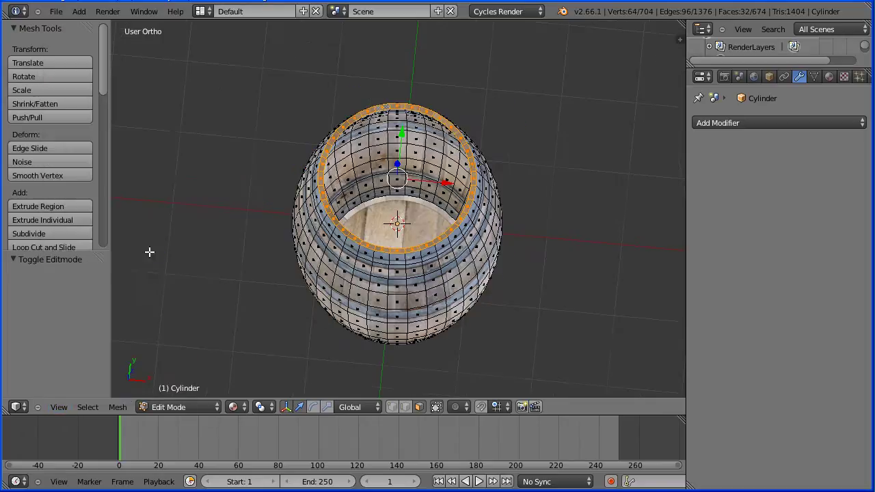
click(65, 407)
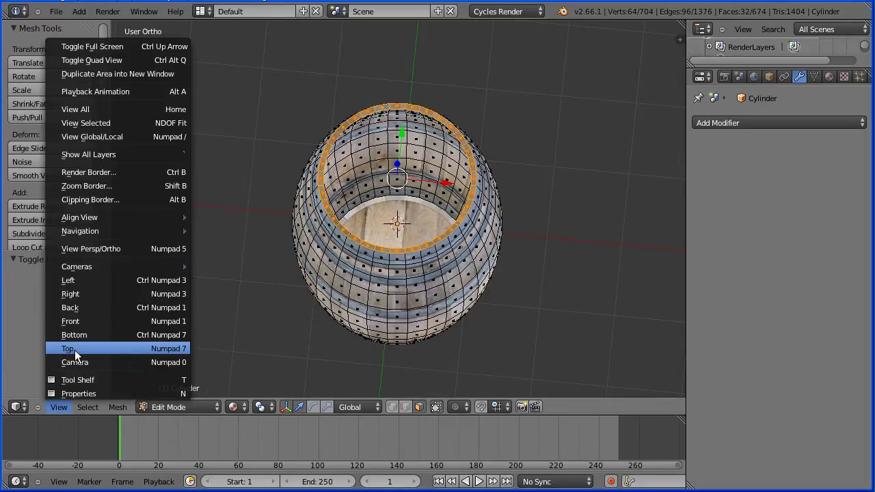
click(140, 349)
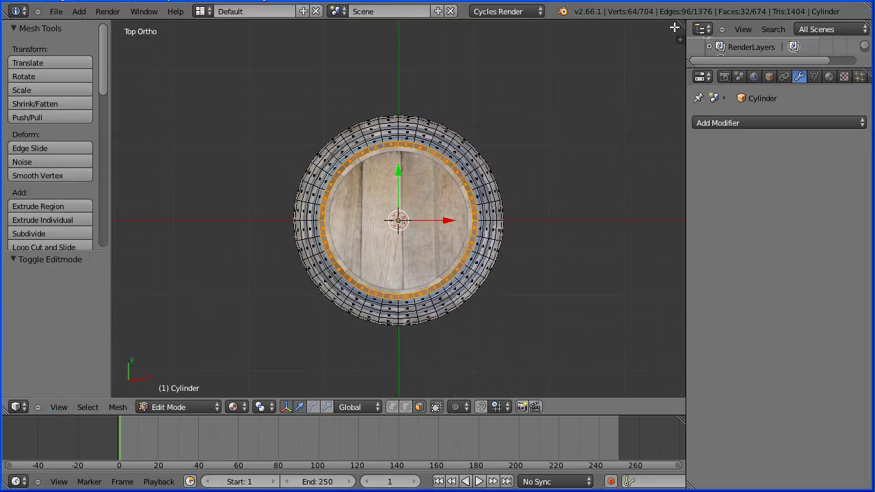
- Split the 3D view side by side and turn the new area into a UV/Image Editor
drag(679, 39, 393, 38)
click(409, 406)
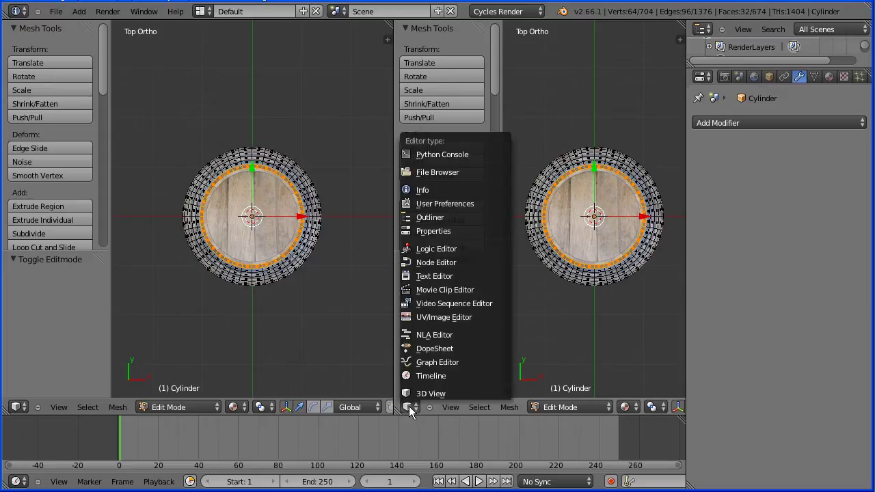
click(492, 319)
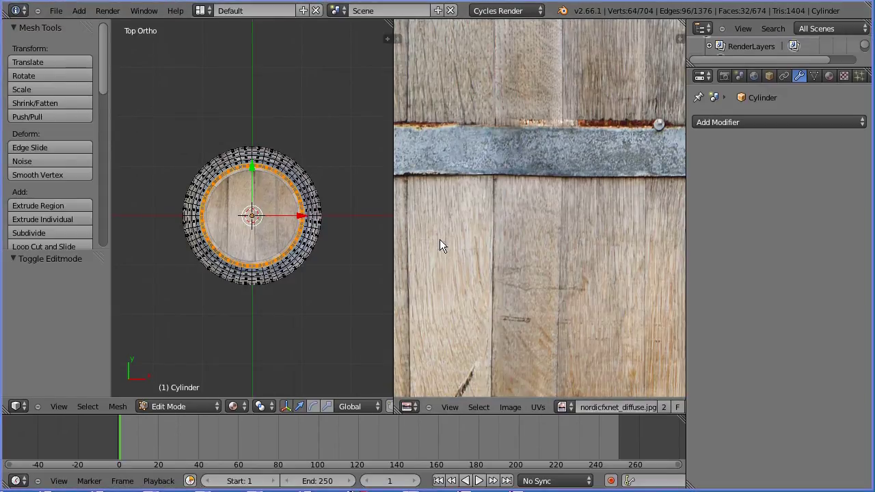
- Assign the existing lid material to the selected ring of faces on the barrel's top rim
click(828, 75)
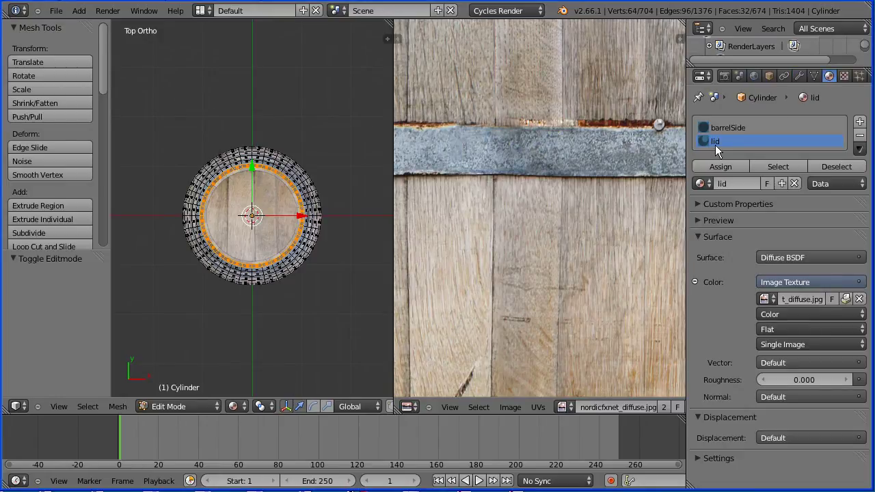
click(726, 166)
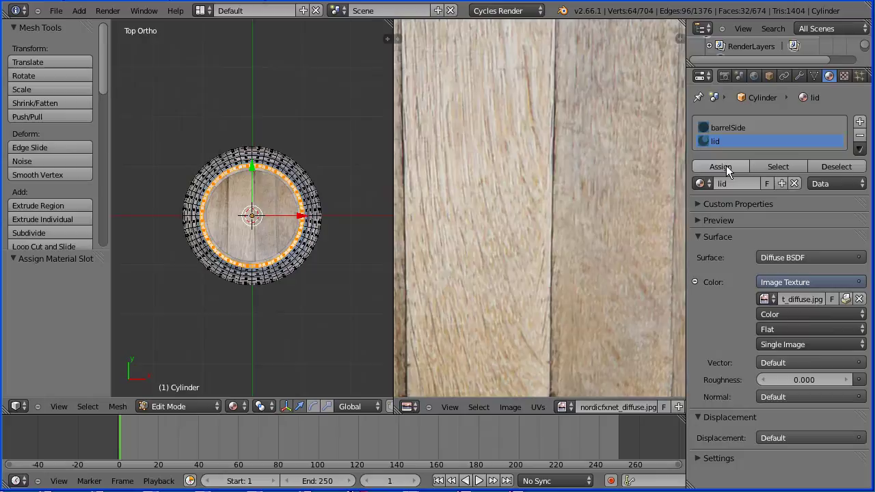
- Unwrap the selected rim faces onto the lid image using Project from View (Bounds) and refresh the mesh display
key(Home)
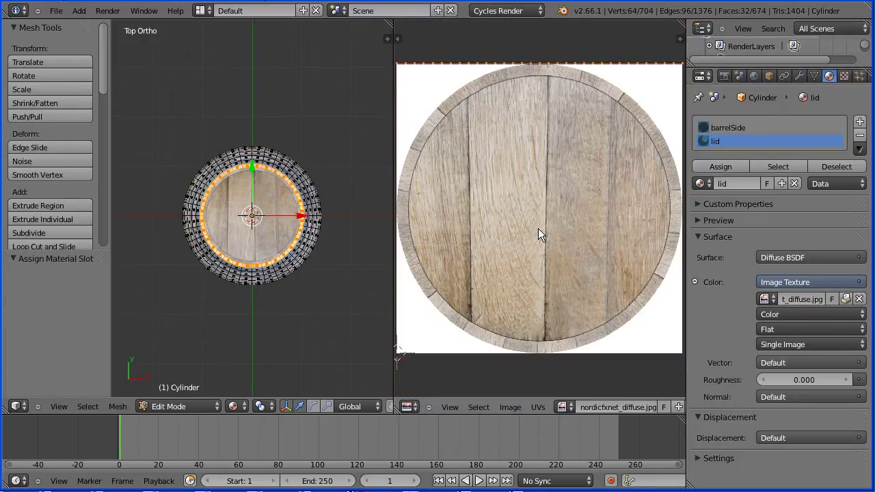
click(115, 408)
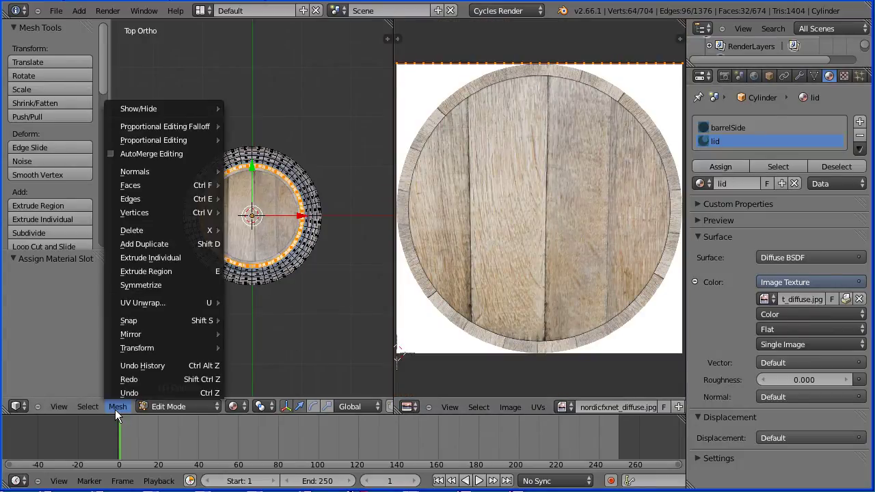
mouse_move(141, 302)
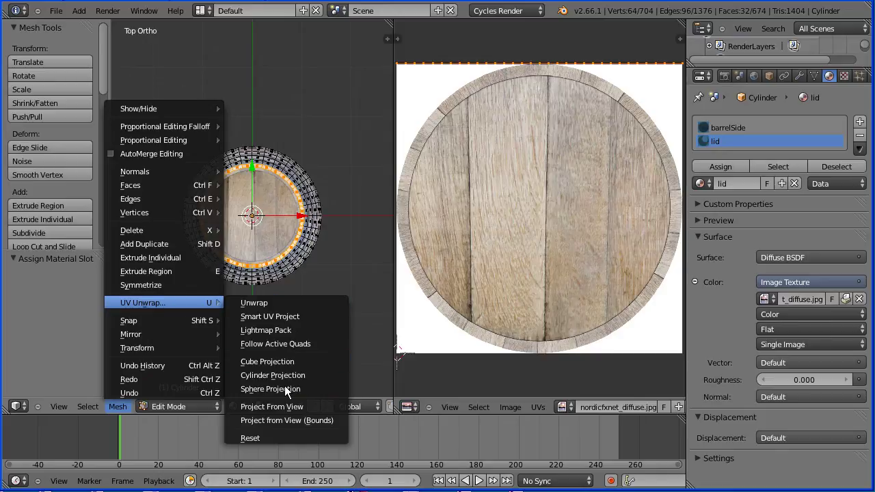
click(333, 420)
key(Tab)
key(Tab)
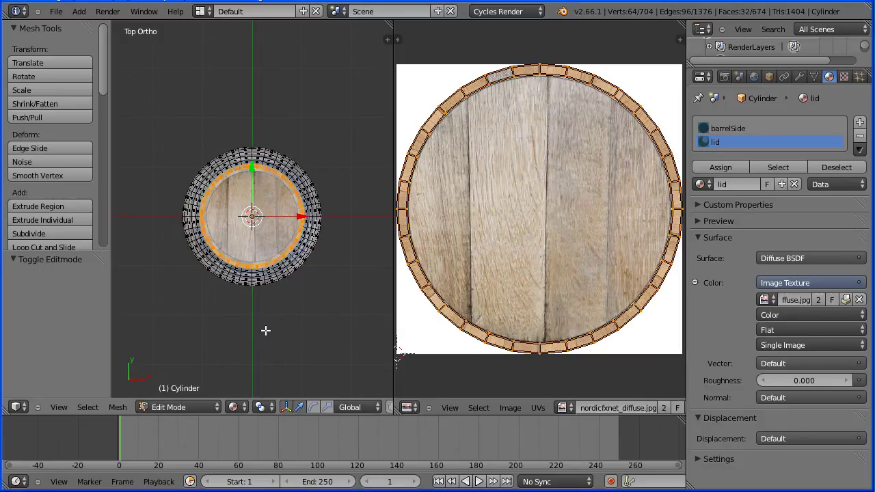
- Select all the face loops of the barrel's inner wall, from just below the rim down to the bottom
middle_drag(265, 330, 268, 231)
scroll(267, 246, up, 4)
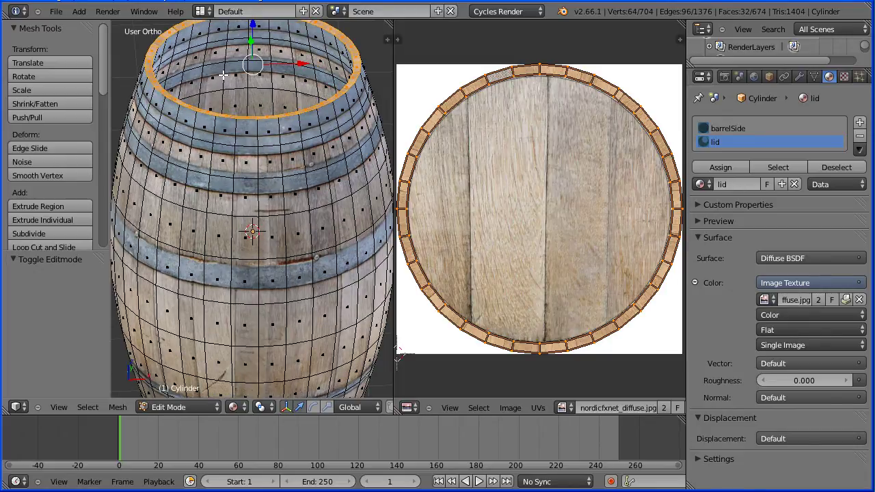
alt+right_click(223, 74)
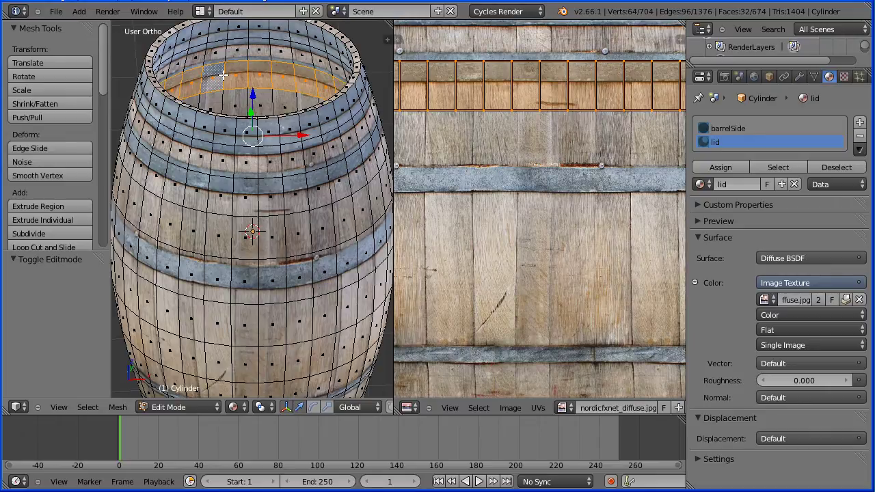
alt+shift+right_click(227, 51)
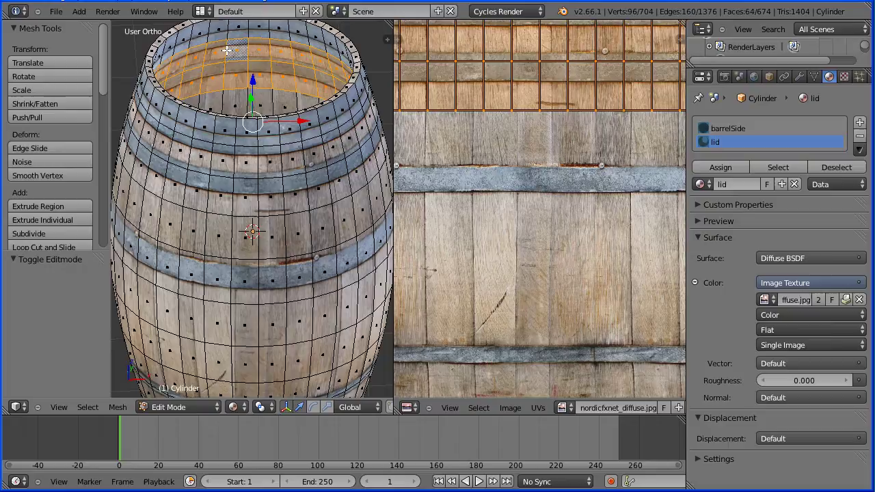
alt+shift+right_click(228, 26)
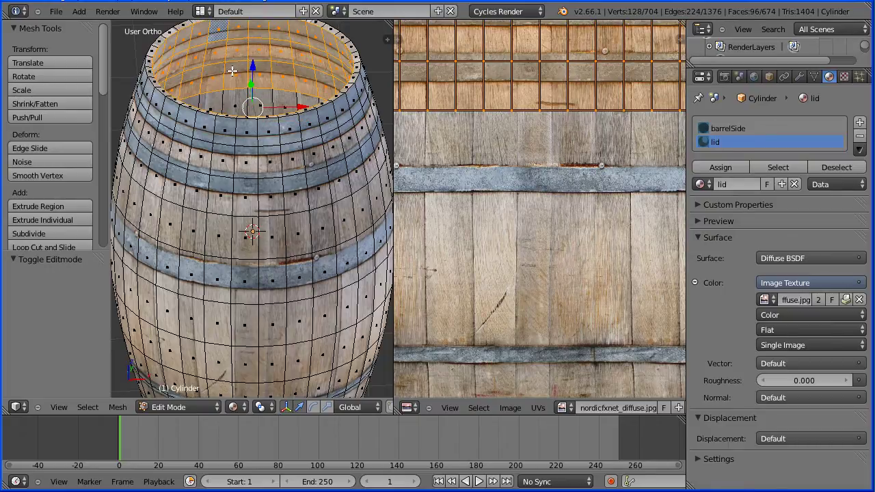
alt+shift+right_click(222, 98)
middle_drag(244, 78, 239, 130)
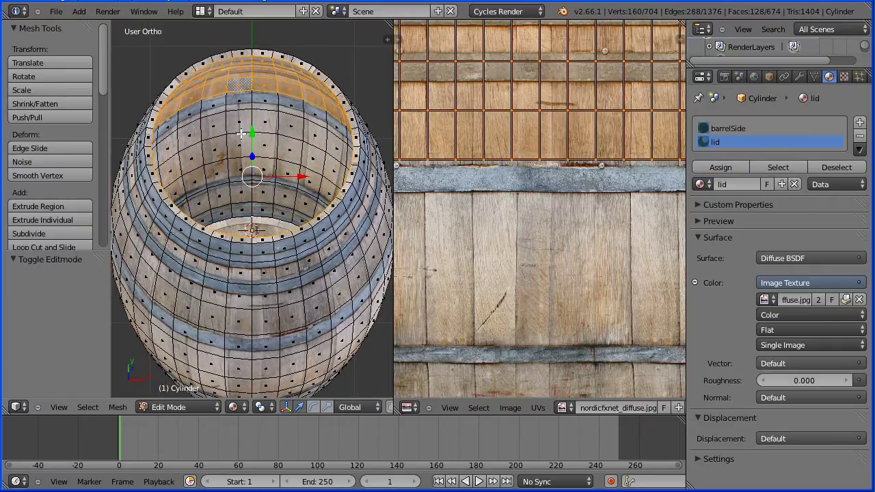
alt+shift+right_click(226, 103)
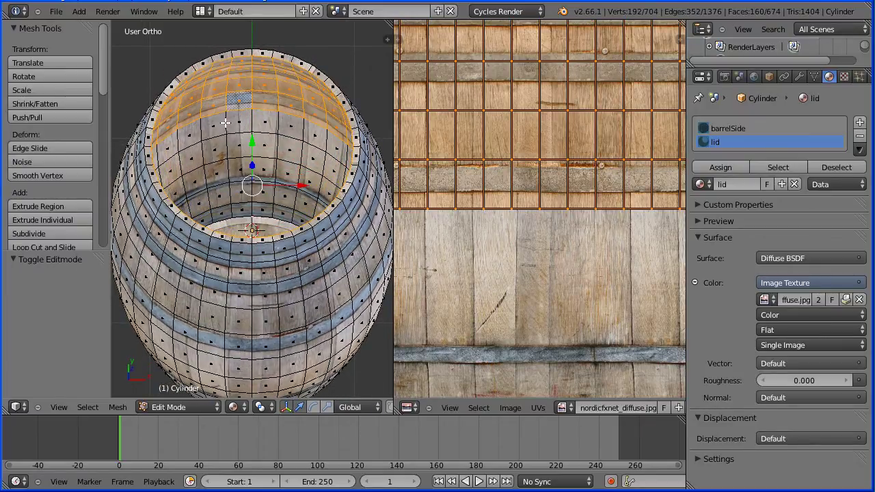
alt+shift+right_click(226, 125)
alt+shift+right_click(229, 147)
alt+shift+right_click(230, 173)
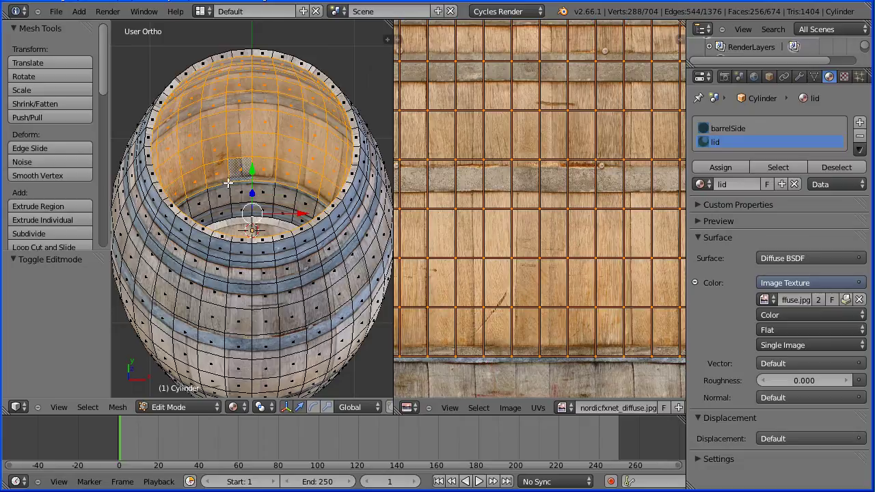
alt+shift+right_click(229, 191)
alt+shift+right_click(237, 212)
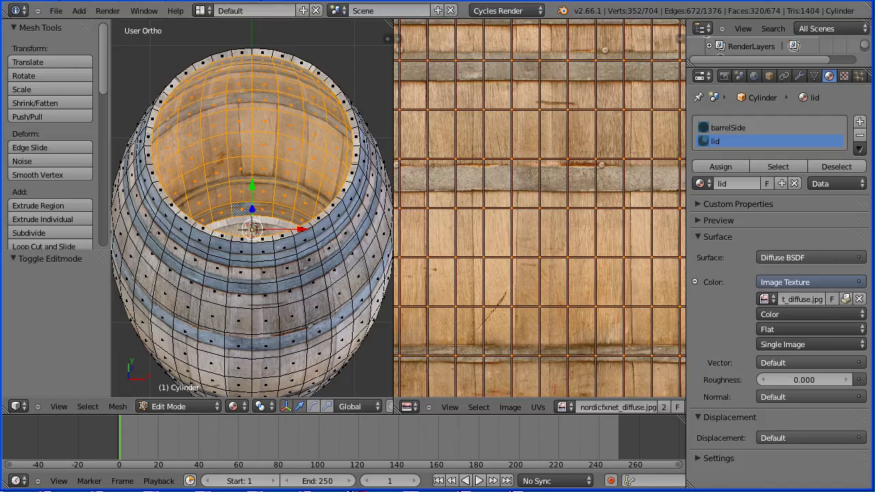
- Create a new material named inside in an added slot and assign it to the selected inner wall faces
click(859, 123)
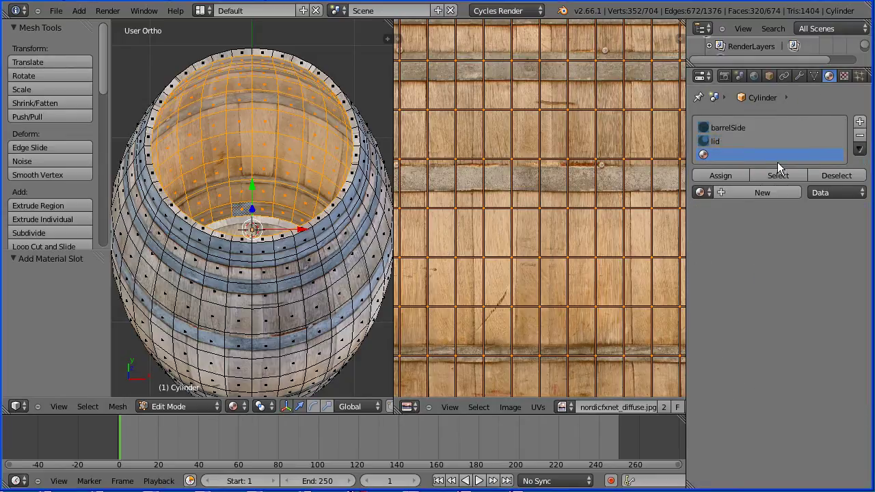
click(728, 192)
click(728, 191)
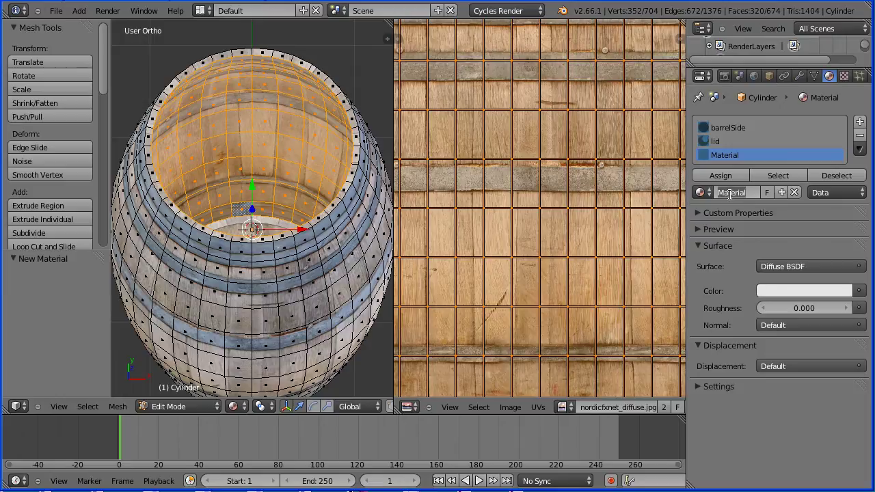
text(inside)
key(Return)
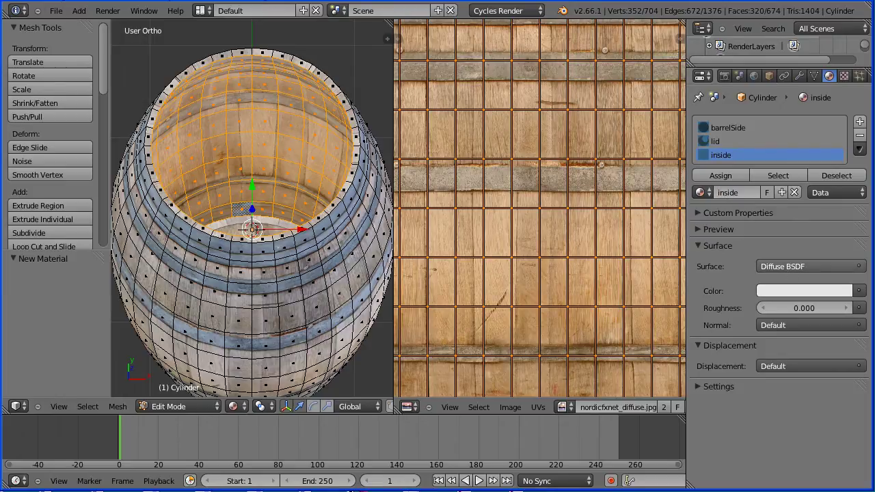
click(731, 175)
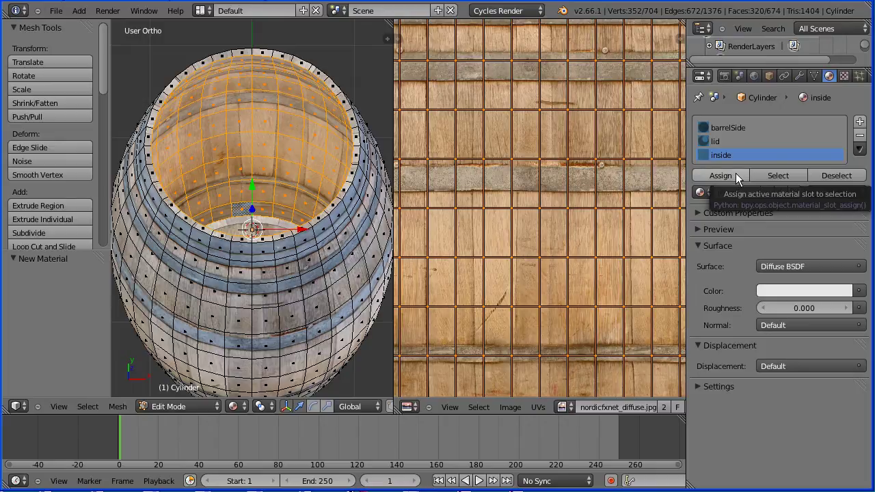
click(735, 175)
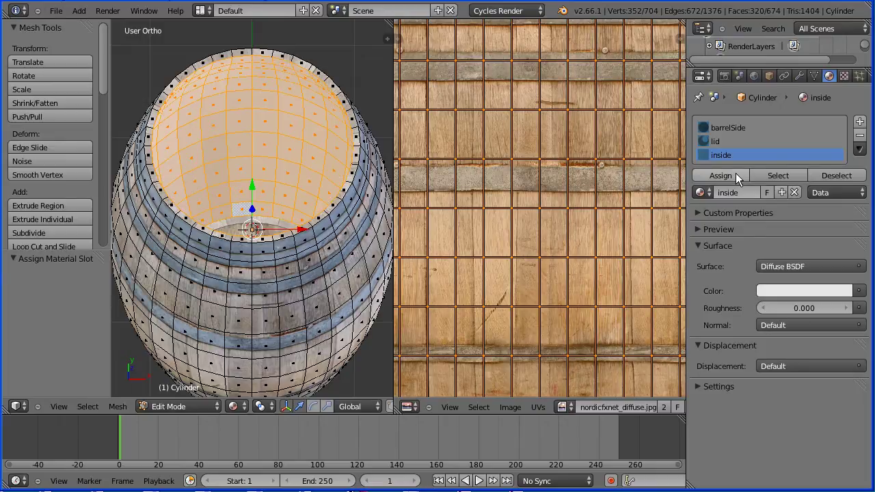
- Give the inside material's colour an Image Texture using wooden_floorboards.jpg from the barrelCycles folder
click(859, 292)
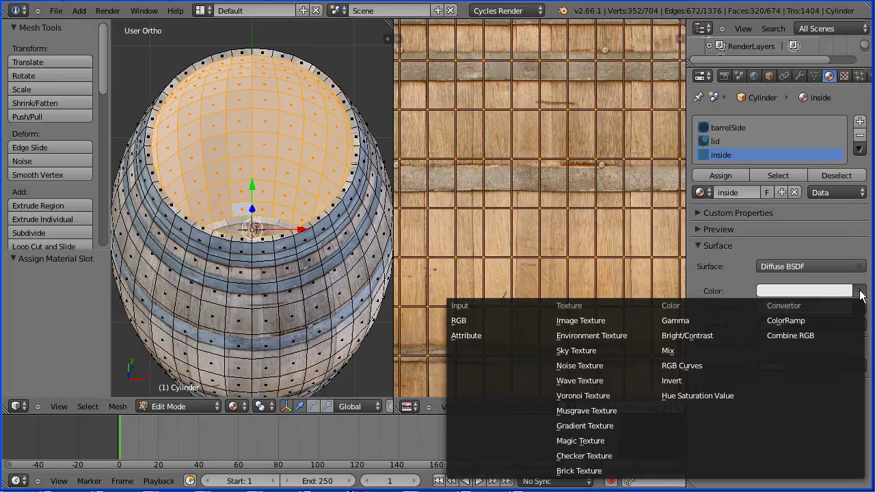
click(617, 321)
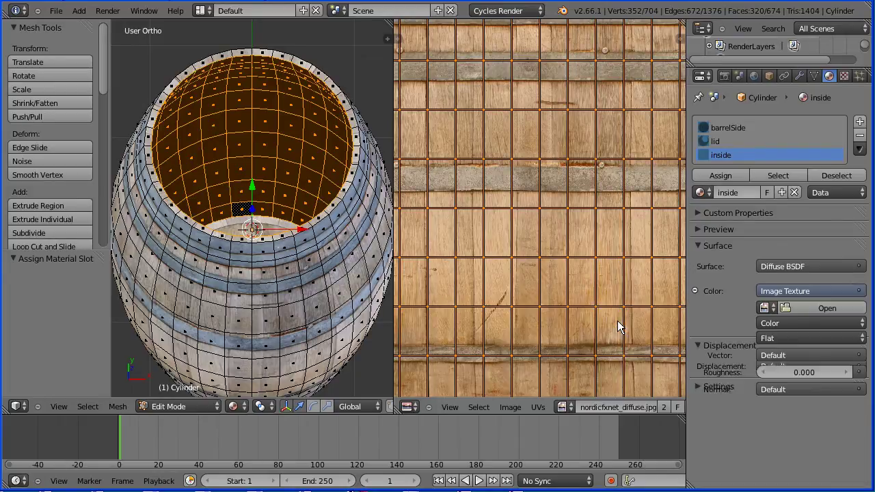
click(816, 310)
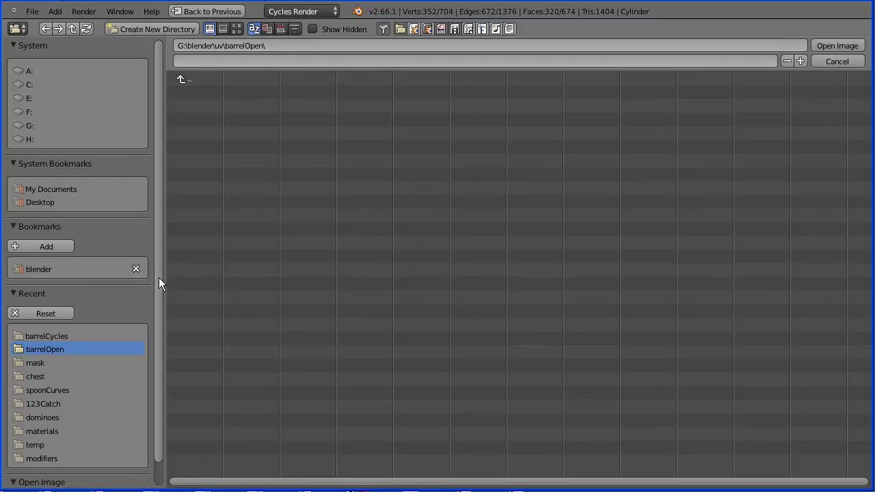
click(37, 336)
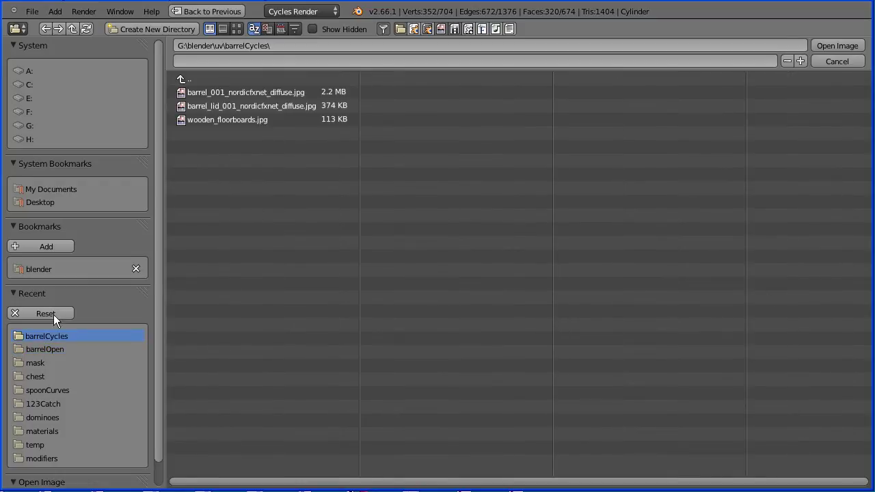
click(219, 121)
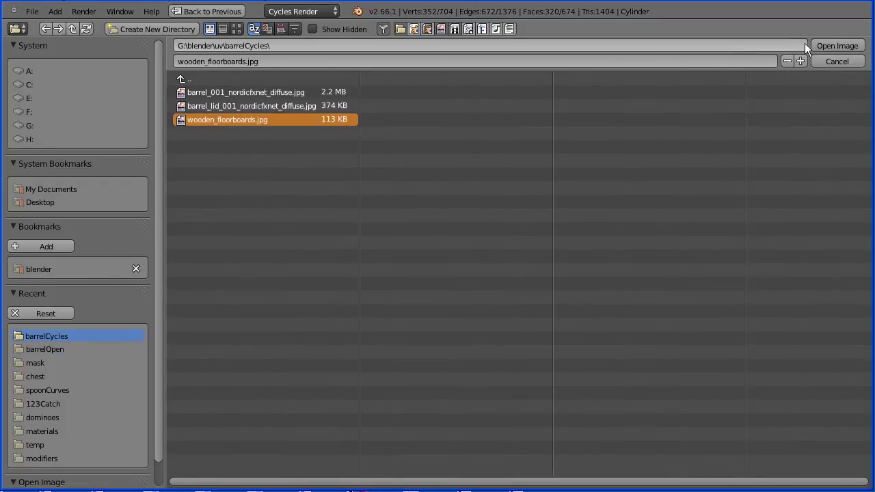
click(829, 47)
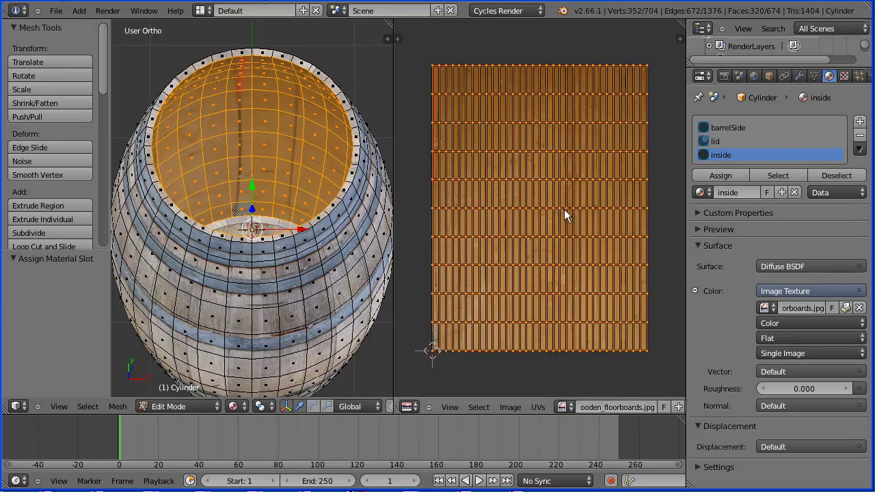
- Scale the inner wall's UV layout by 2 along the X axis and refresh the mesh display
key(s)
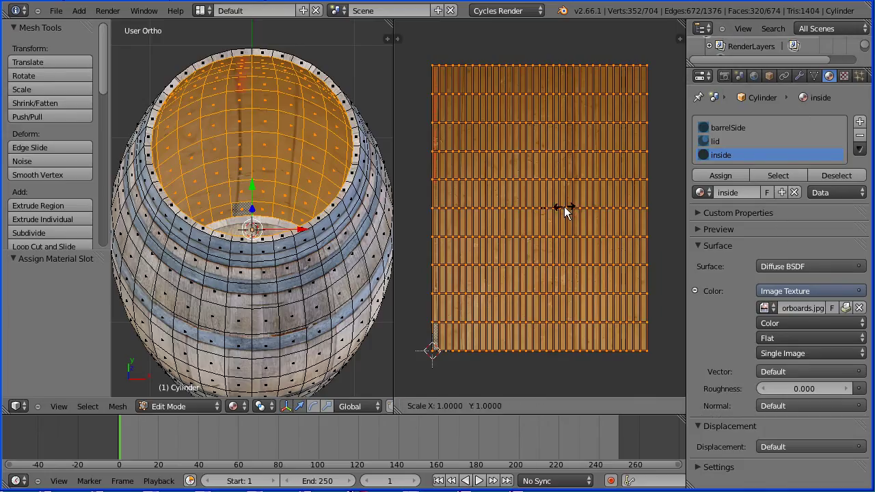
key(x)
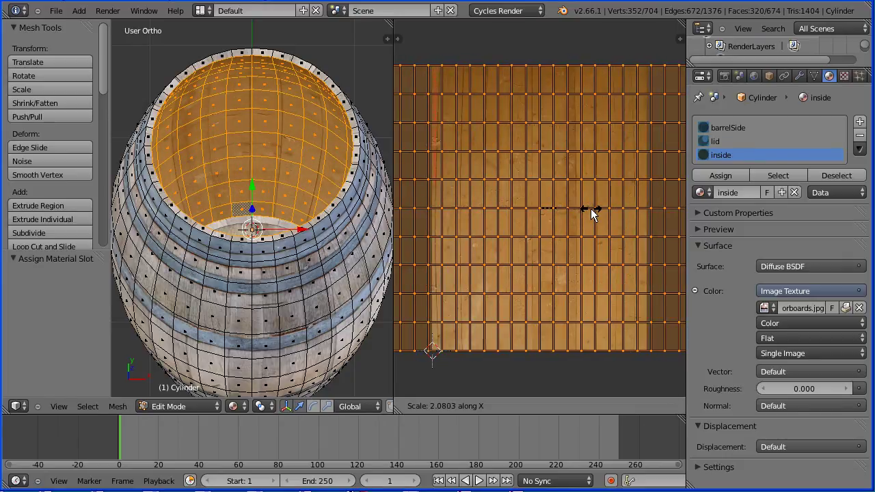
text(2)
key(Return)
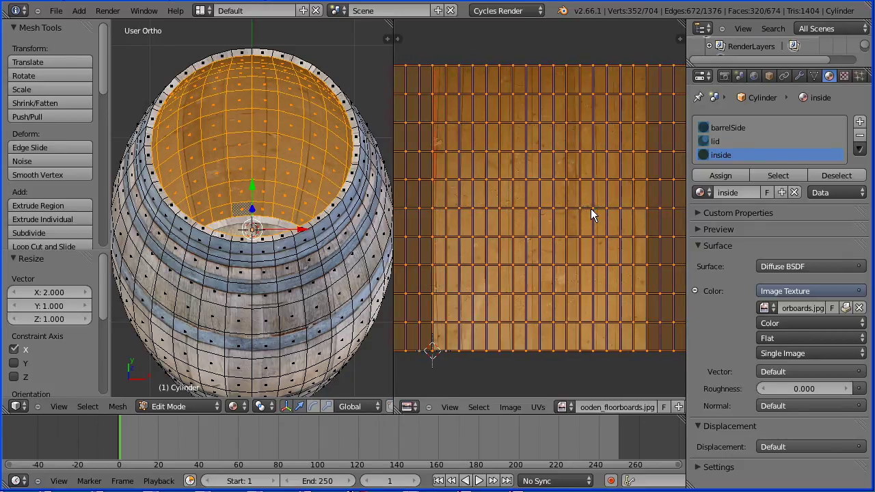
key(Tab)
key(Tab)
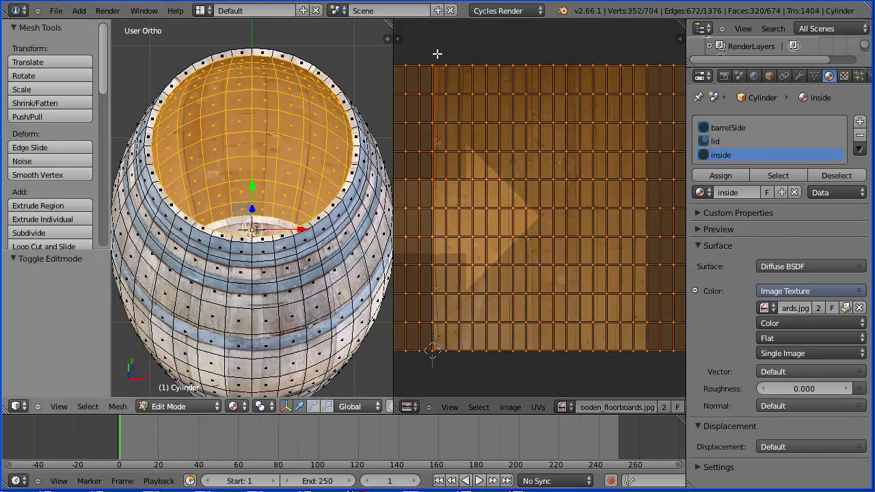
- Merge the UV/Image Editor area back into the 3D view and switch to Object Mode
drag(437, 54, 437, 54)
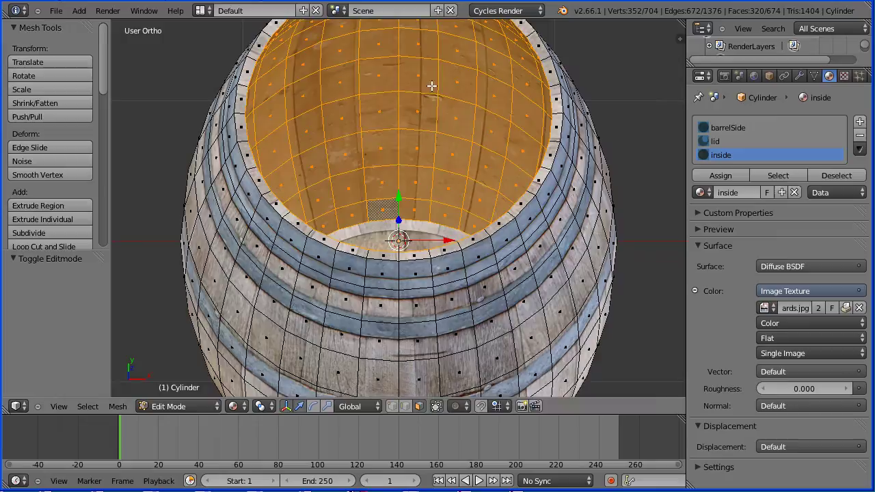
click(198, 406)
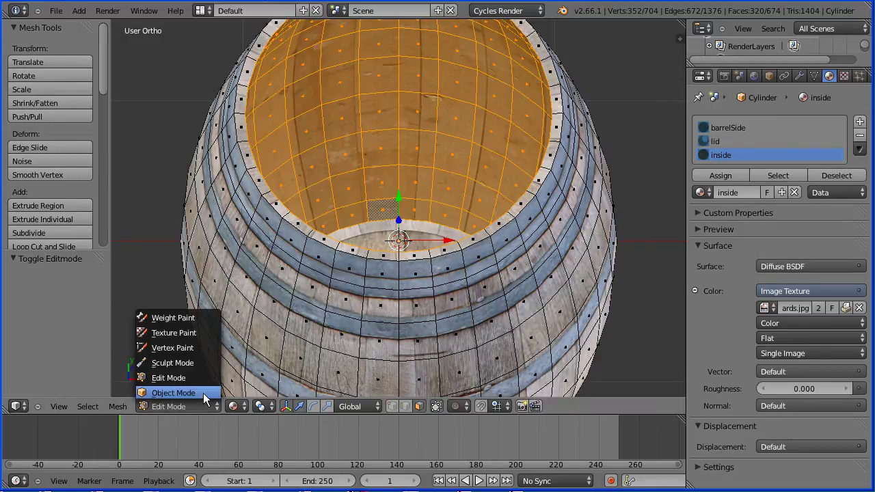
click(203, 393)
- Change the 3D view to perspective and inspect the whole open barrel at an angle from above
click(66, 407)
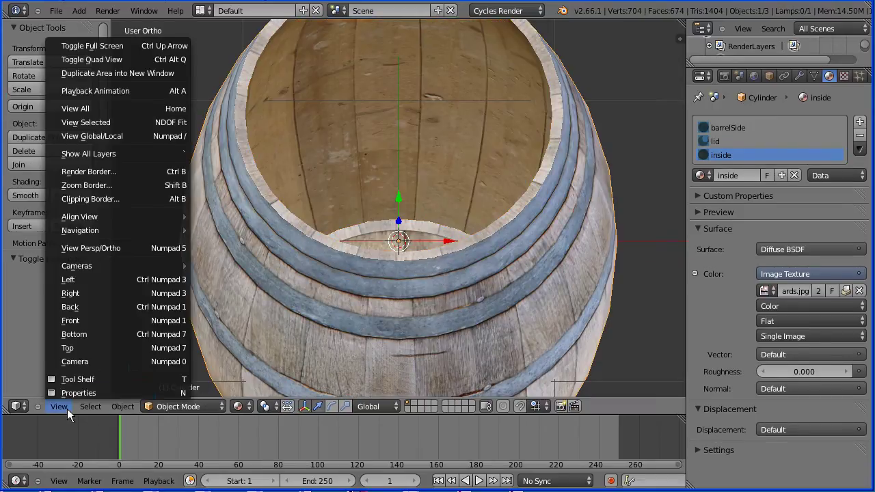
click(151, 247)
scroll(467, 248, down, 3)
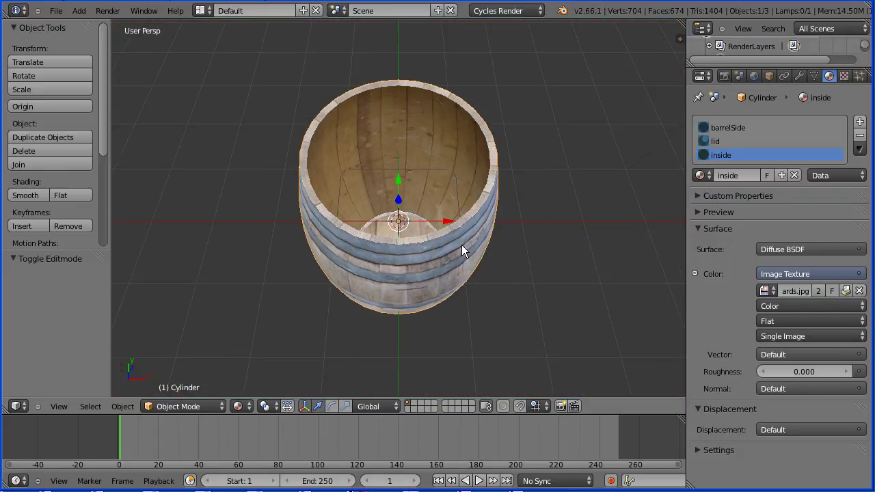
middle_drag(460, 264, 419, 310)
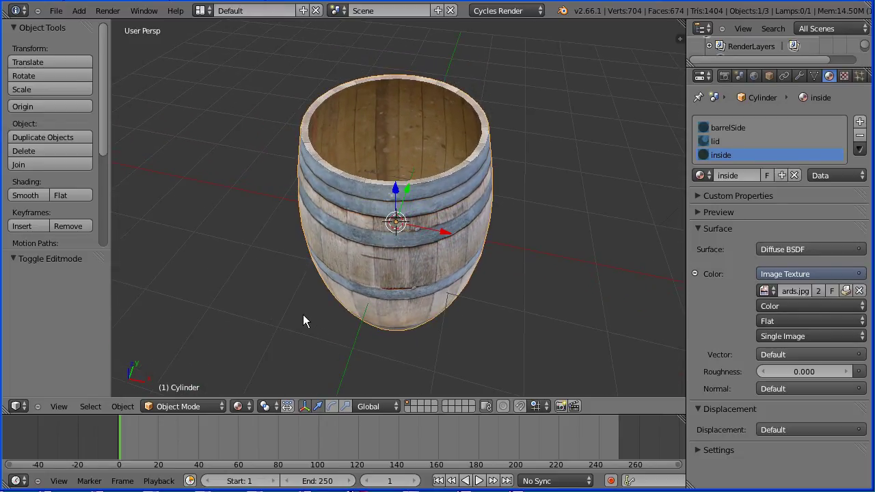